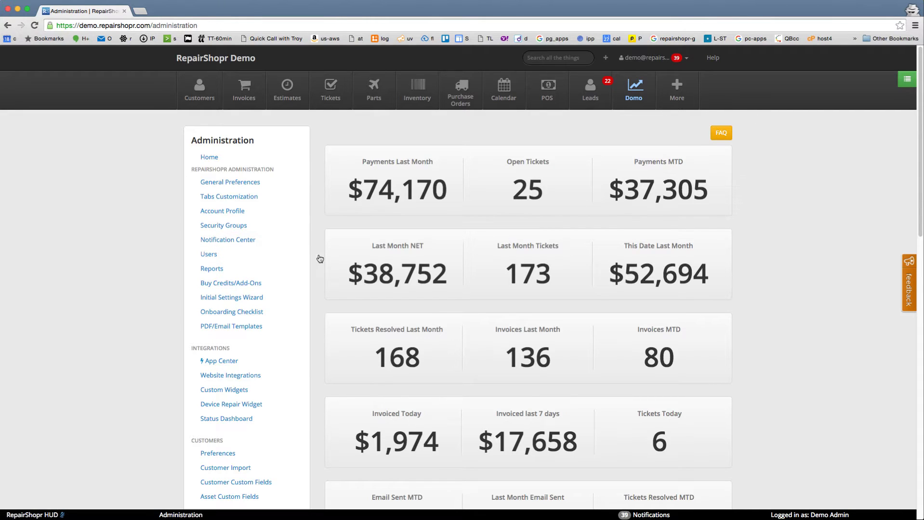
- Go to Notification Center in the Administration sidebar to reach the Notification Sets Manager
click(240, 243)
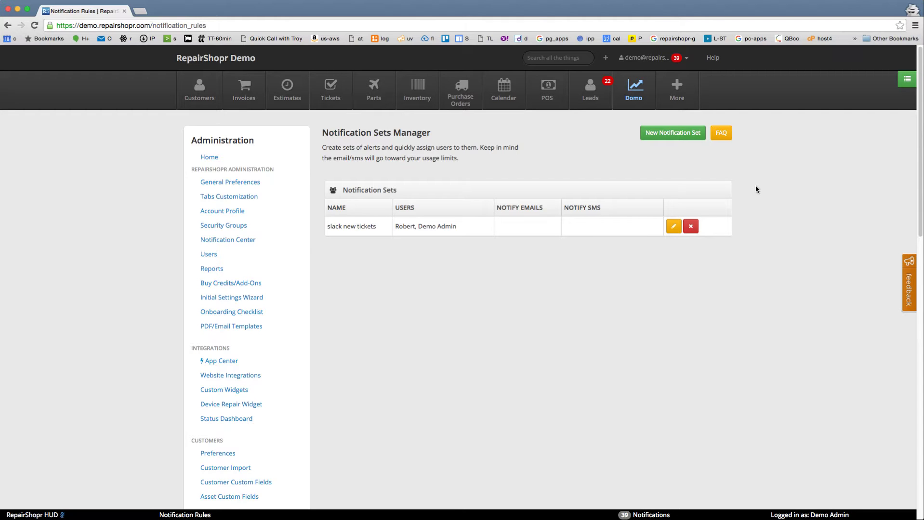
- Edit the 'slack new tickets' set and review its form, including the Pushover user key field
click(674, 227)
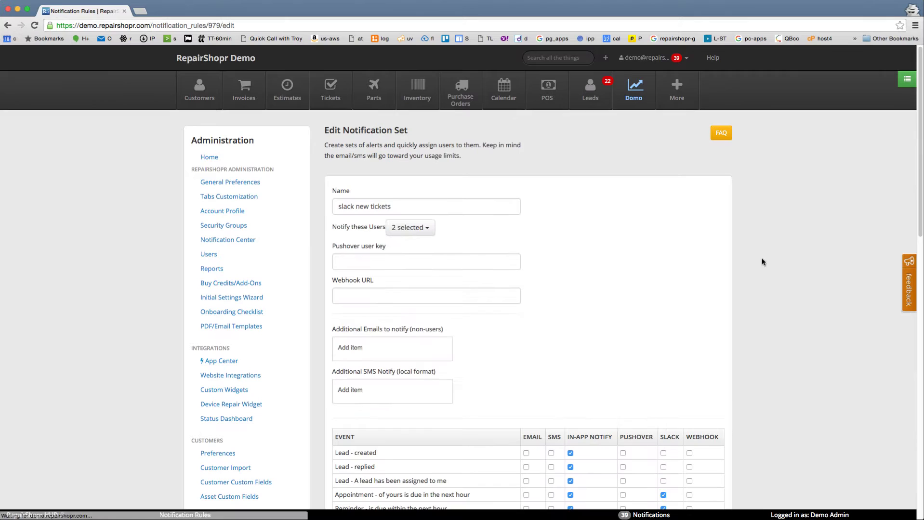
scroll(781, 237, down, 2)
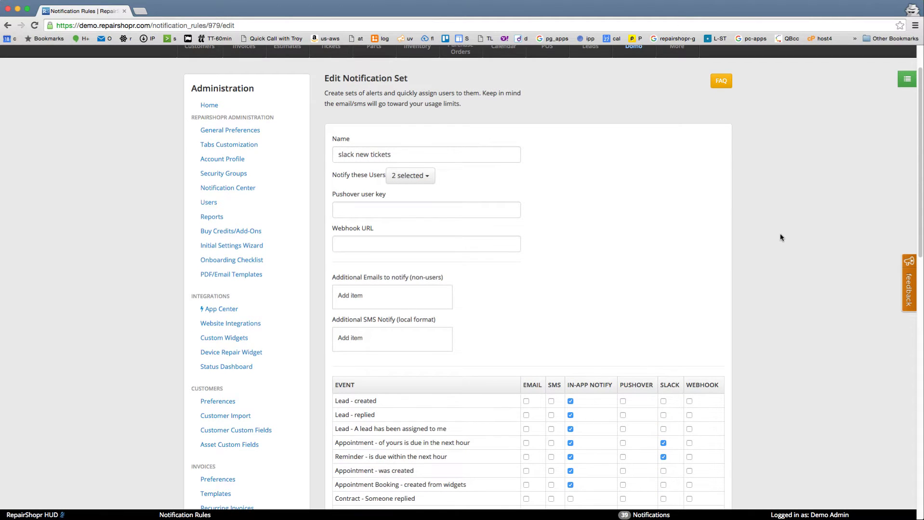
scroll(760, 246, down, 4)
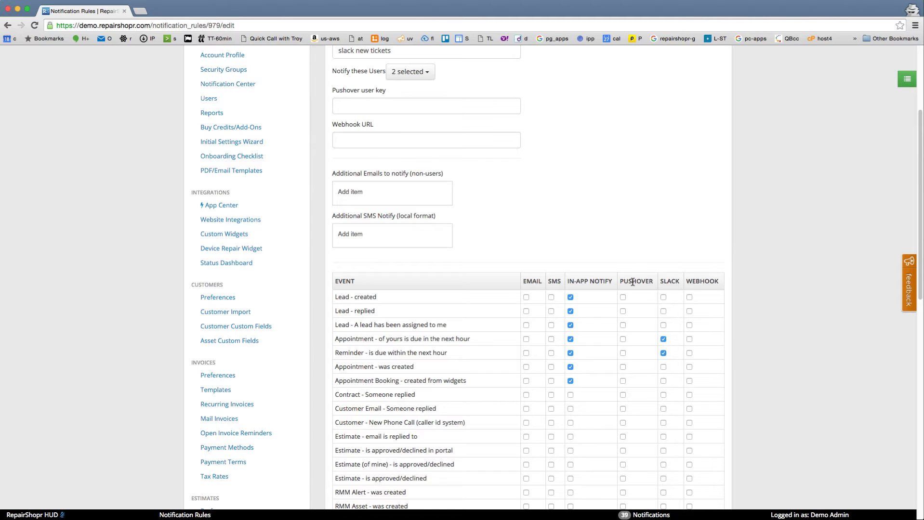
click(385, 105)
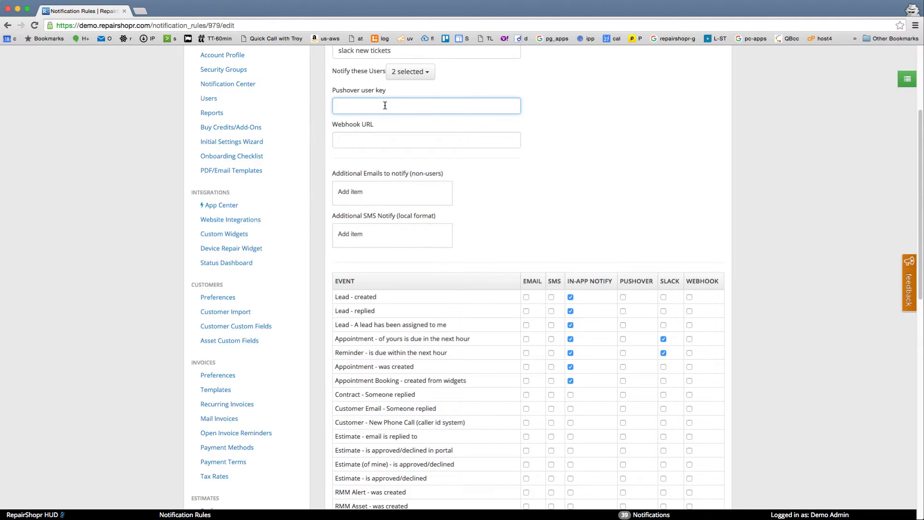
scroll(648, 153, up, 1)
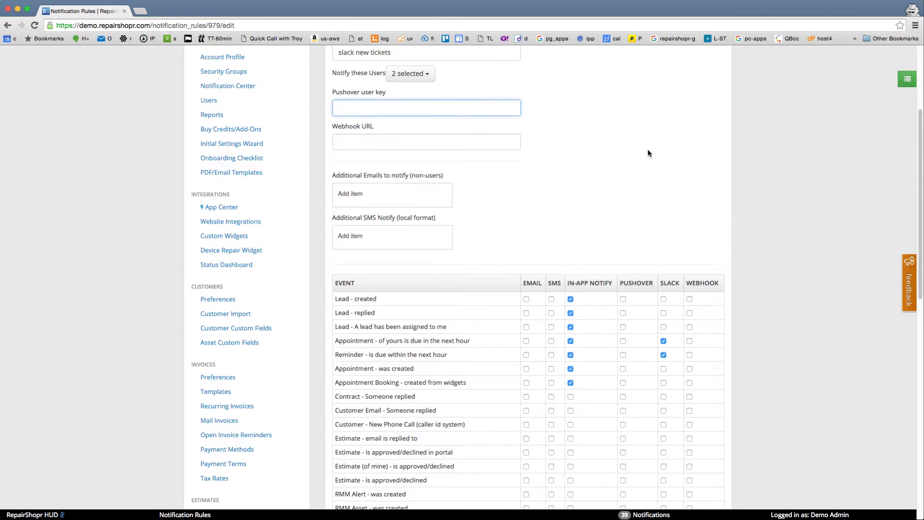
scroll(648, 154, up, 3)
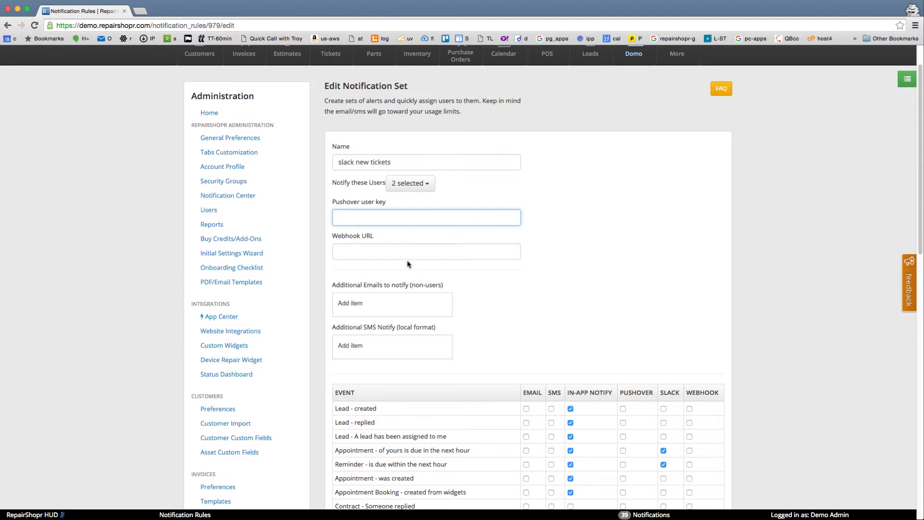
click(427, 185)
click(540, 191)
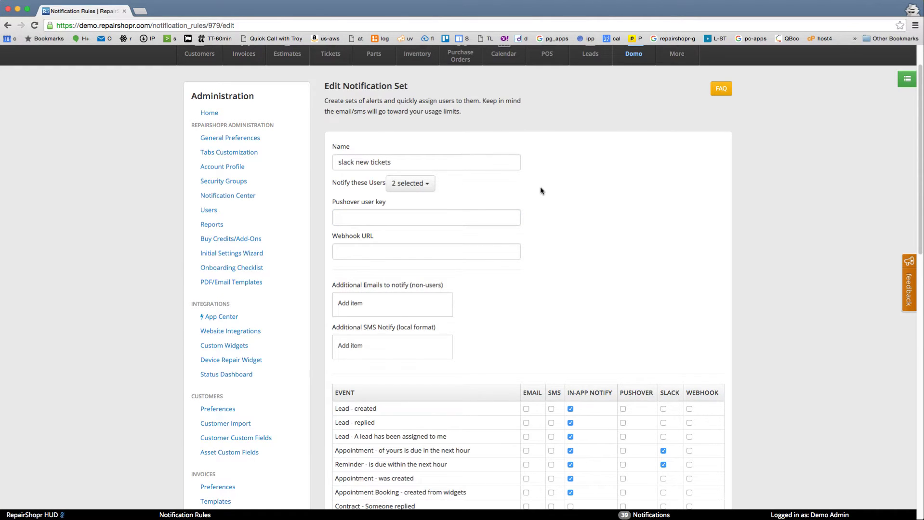
click(427, 186)
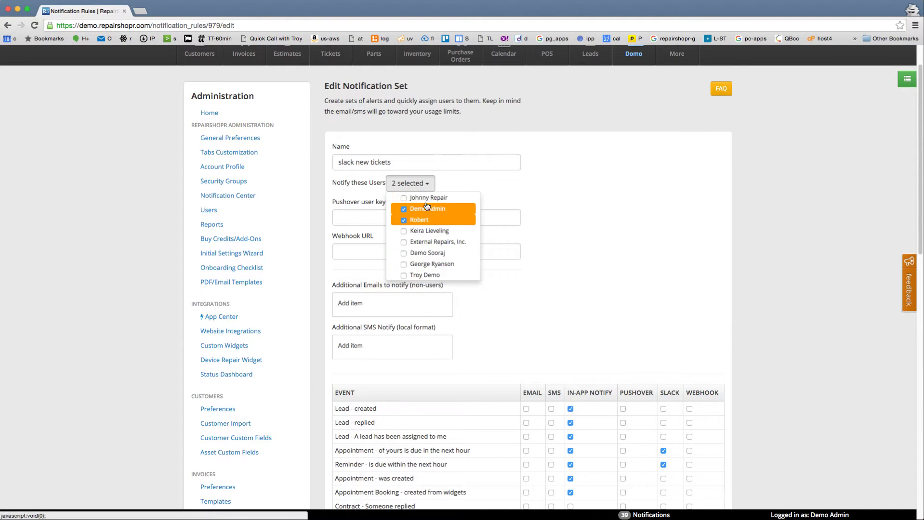
click(626, 196)
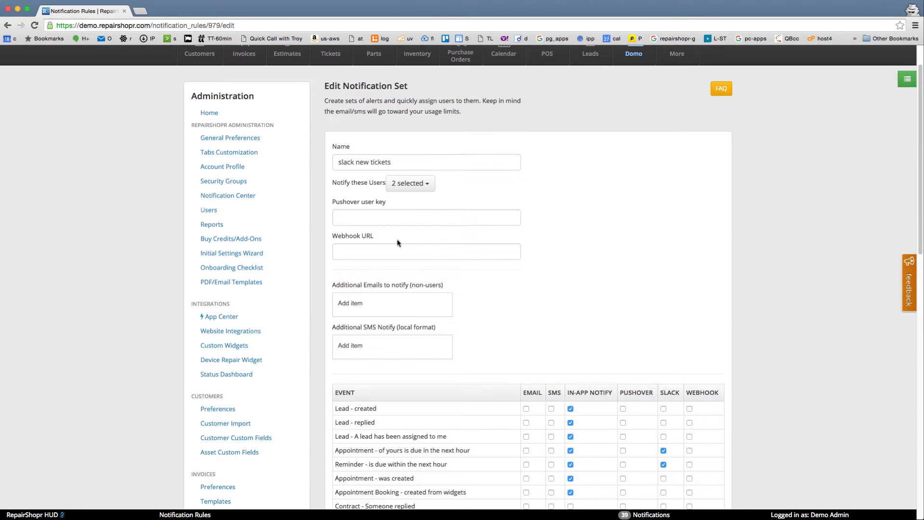
click(402, 217)
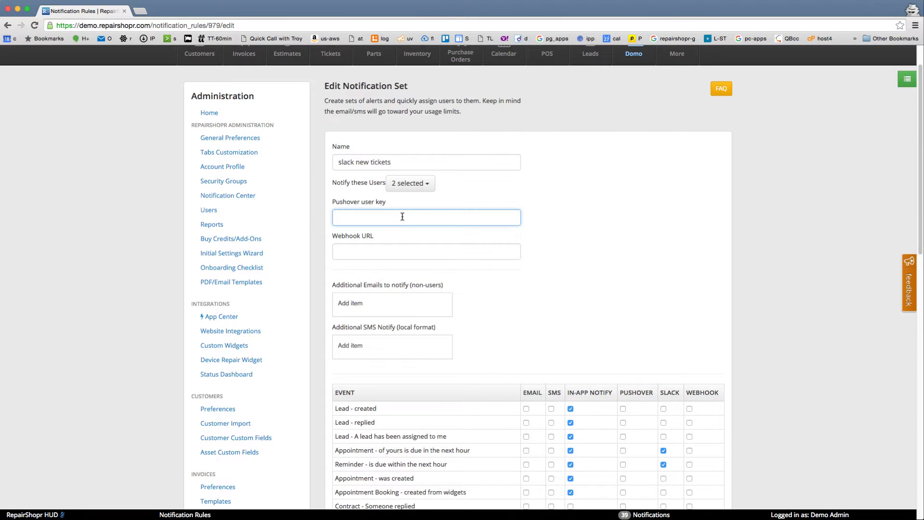
click(404, 248)
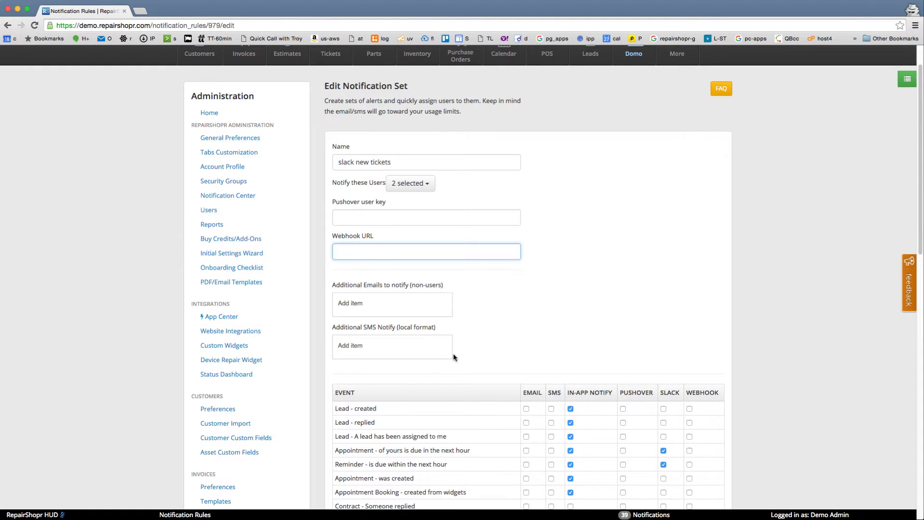
click(561, 266)
click(417, 245)
click(571, 241)
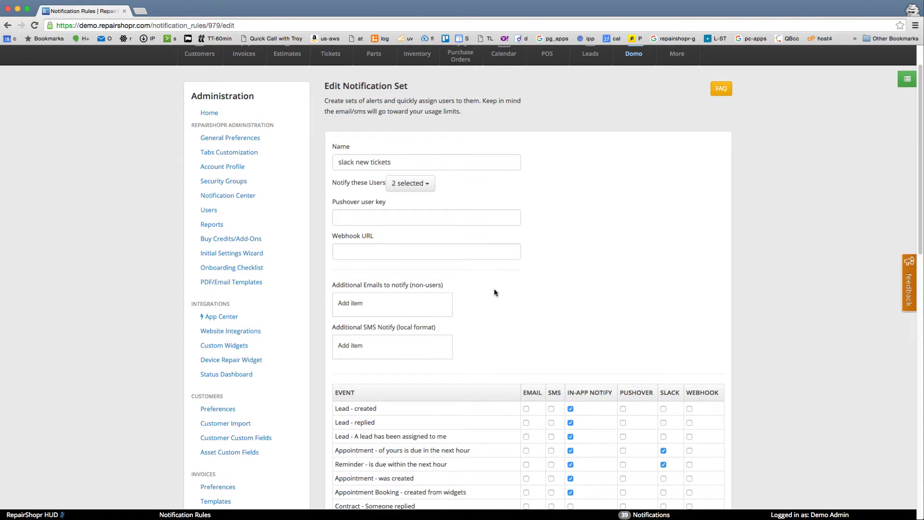
scroll(495, 293, down, 2)
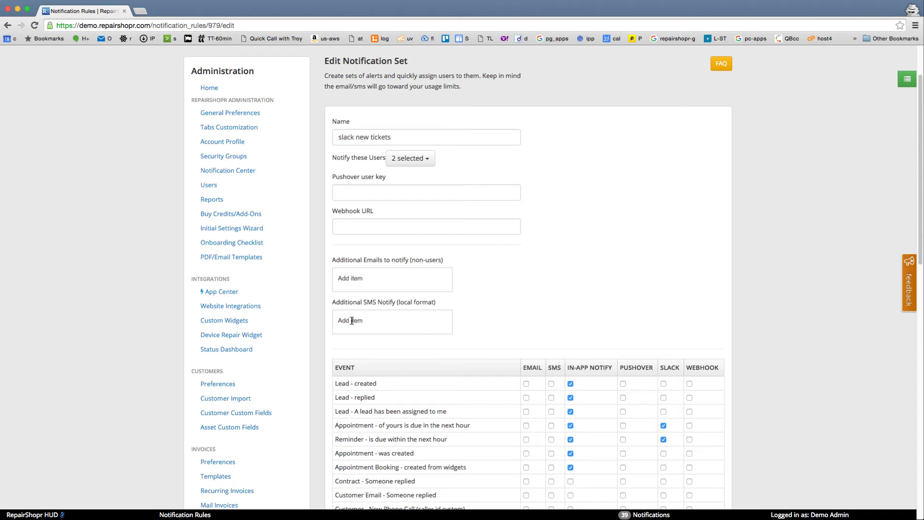
click(356, 320)
scroll(530, 279, down, 5)
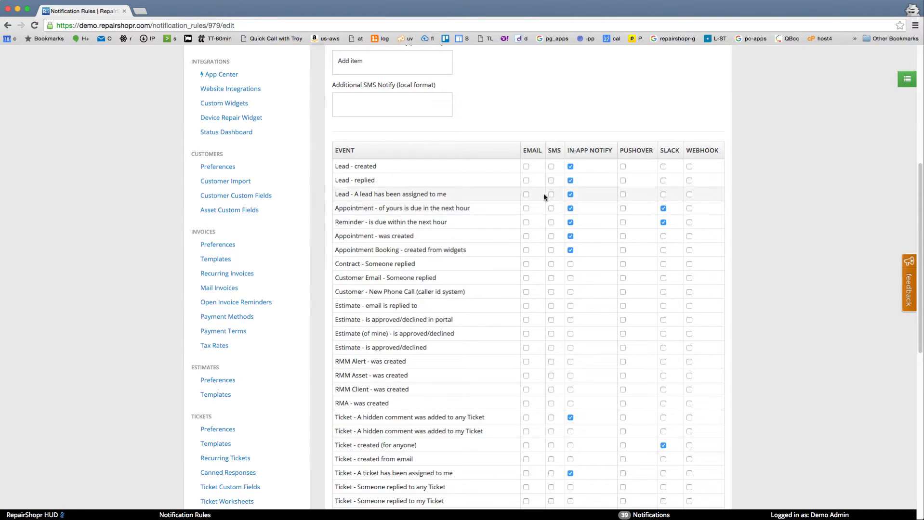
- Enable Email for Lead created, Lead replied, Contract replied and Customer Email replied events
click(526, 167)
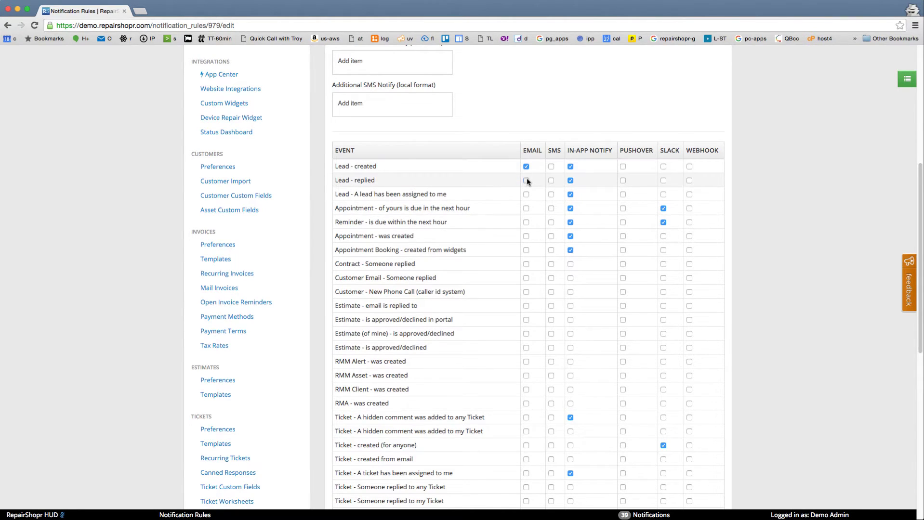
click(526, 181)
click(527, 264)
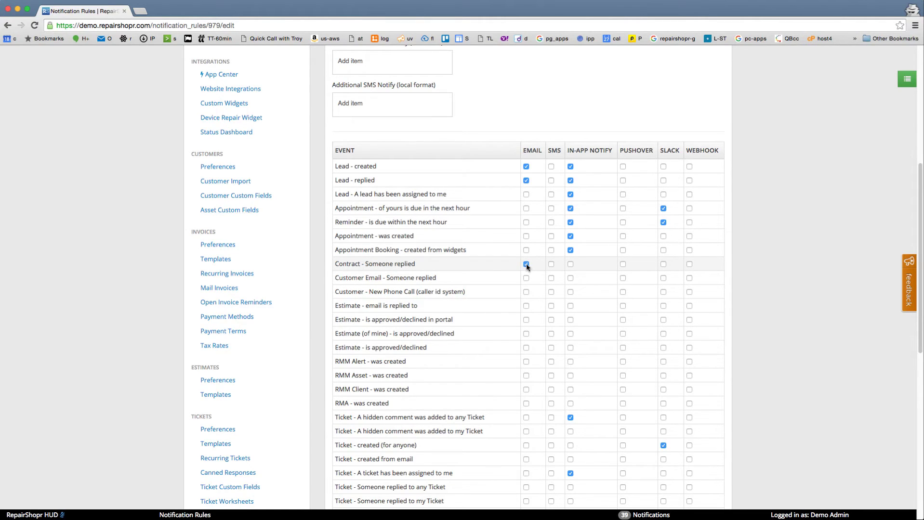
click(526, 279)
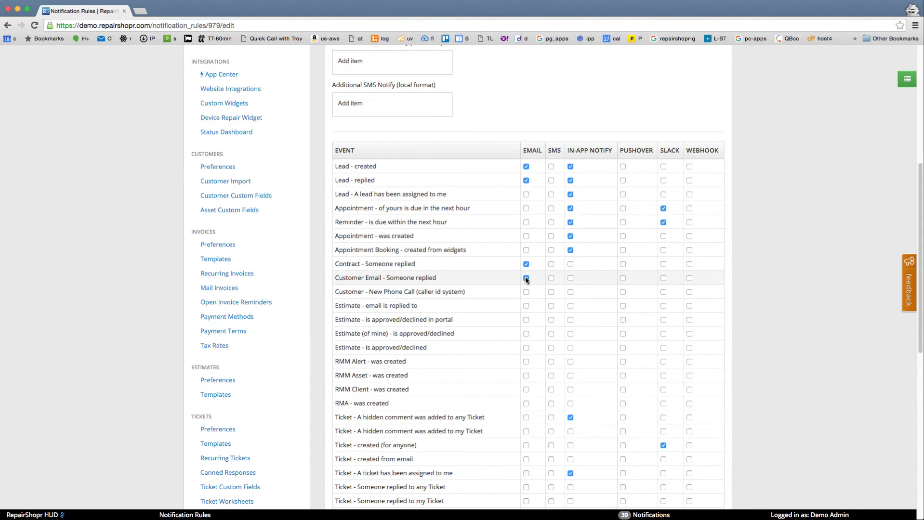
- Enable Email for Estimate email replied and Invoice email replied events
scroll(526, 294, down, 1)
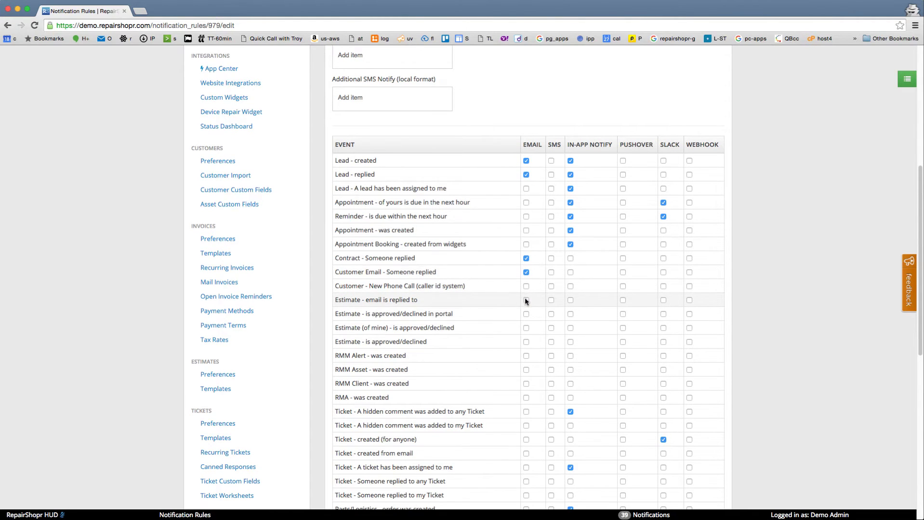
click(526, 301)
scroll(526, 304, down, 1)
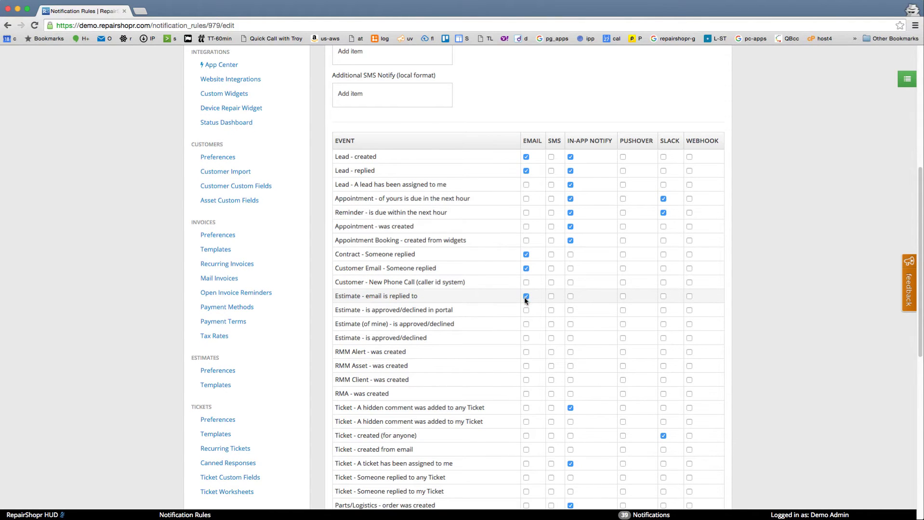
scroll(525, 316, down, 1)
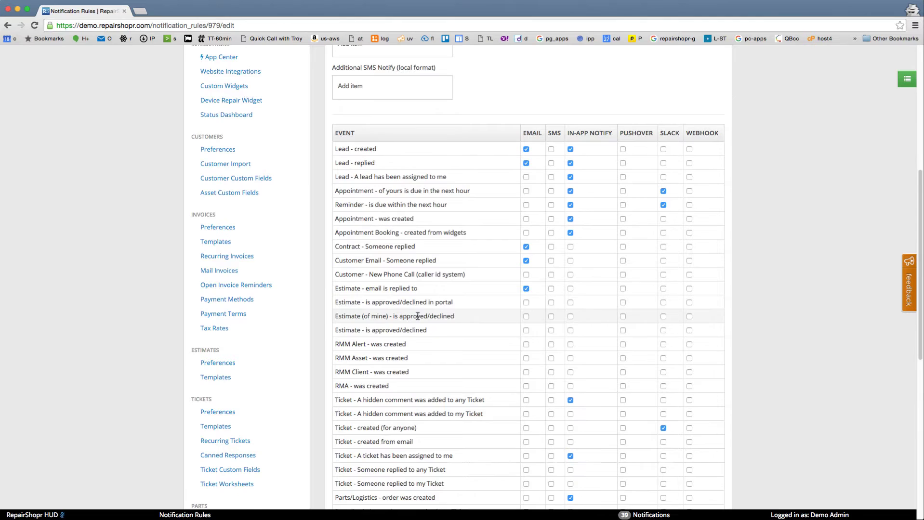
scroll(514, 330, down, 5)
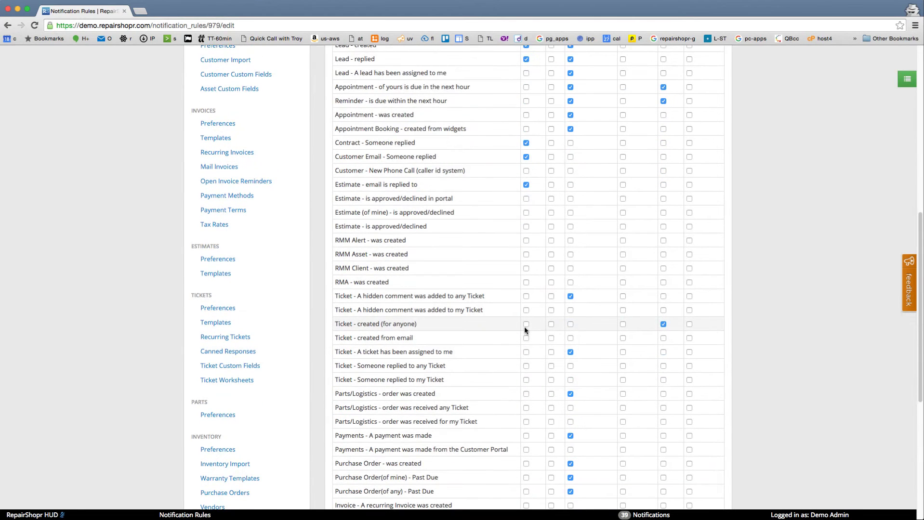
scroll(522, 319, down, 4)
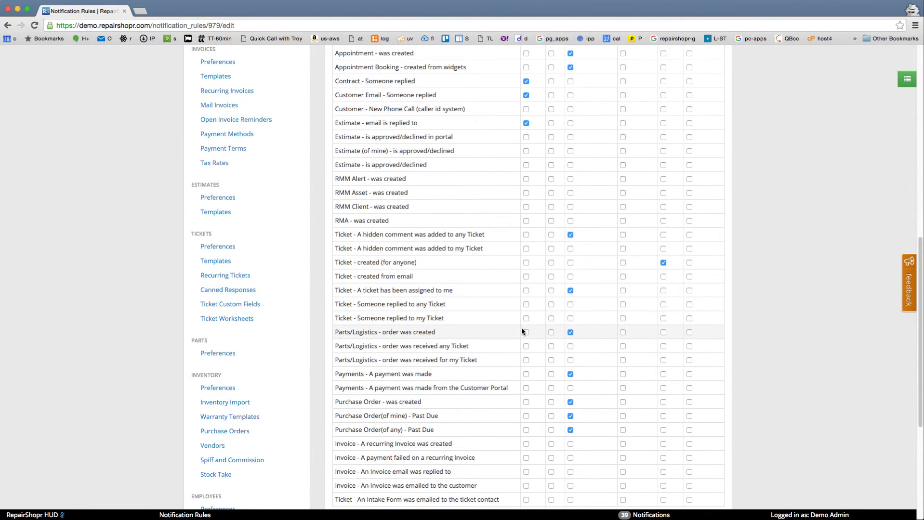
scroll(522, 332, down, 2)
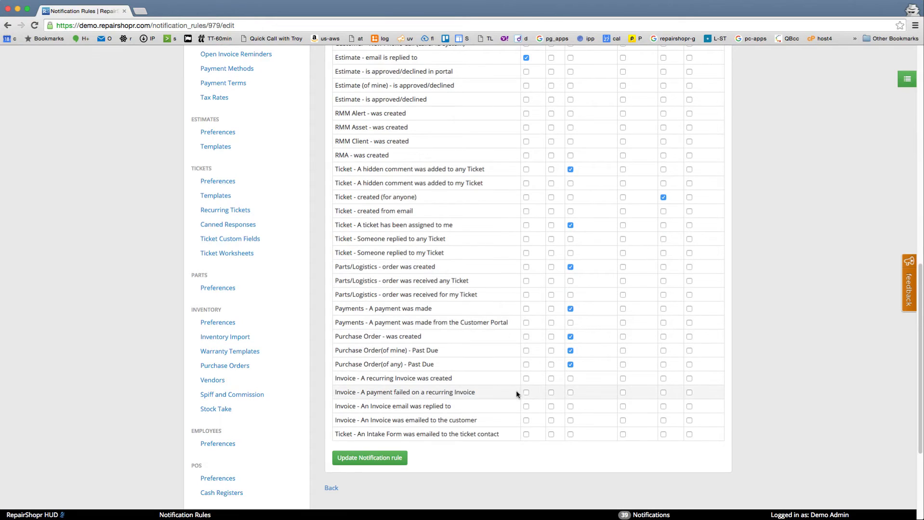
click(526, 407)
scroll(486, 263, up, 3)
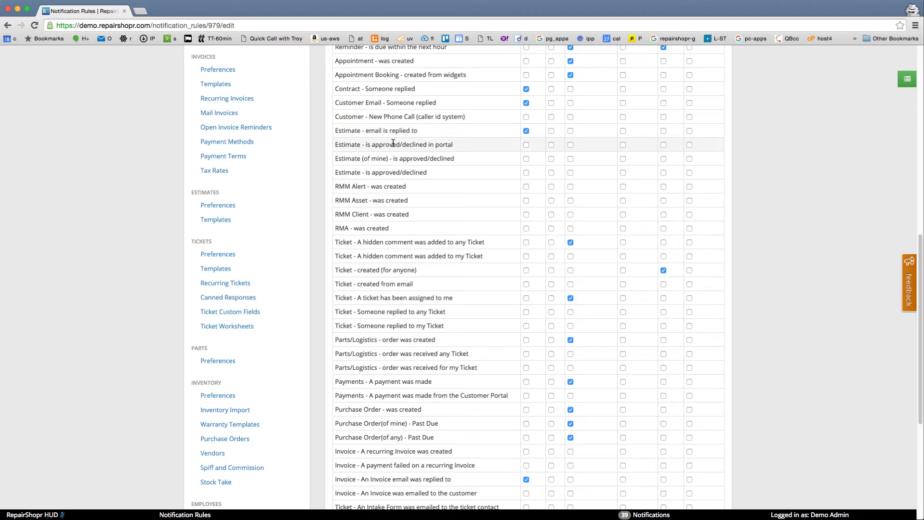
scroll(521, 157, up, 3)
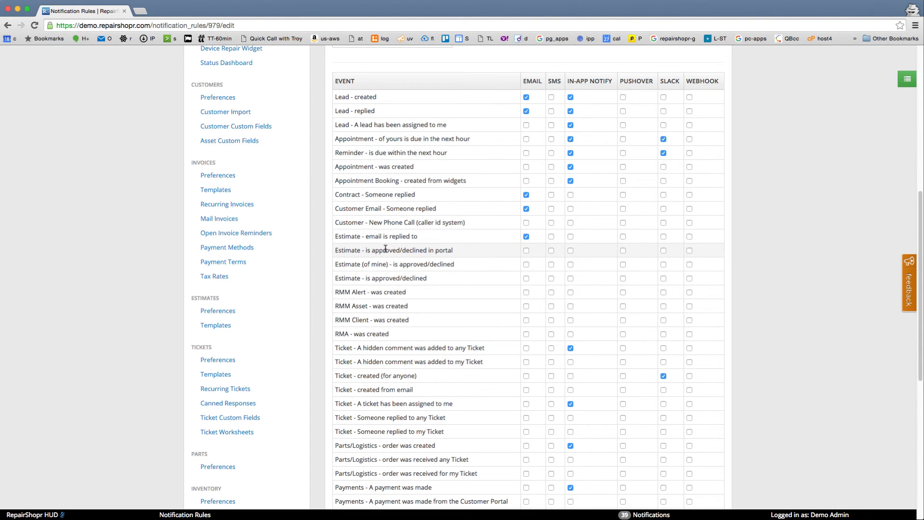
click(551, 251)
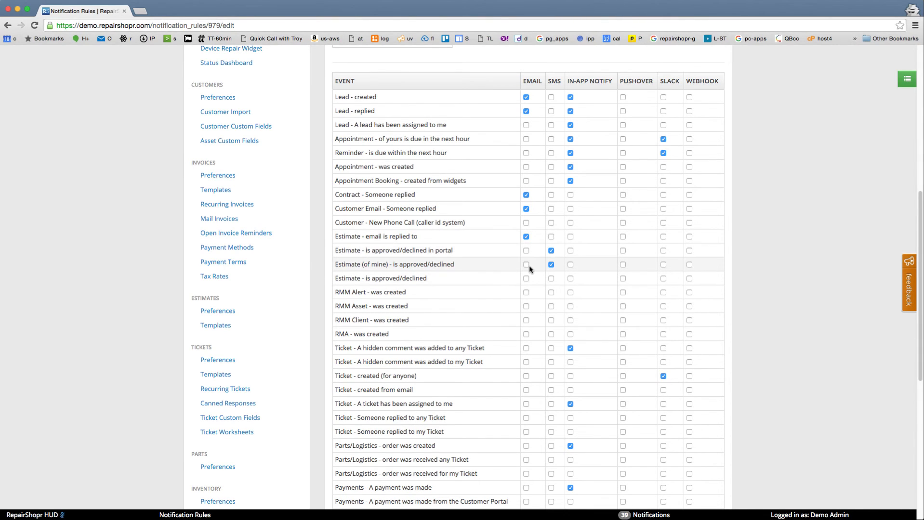
click(552, 251)
click(551, 265)
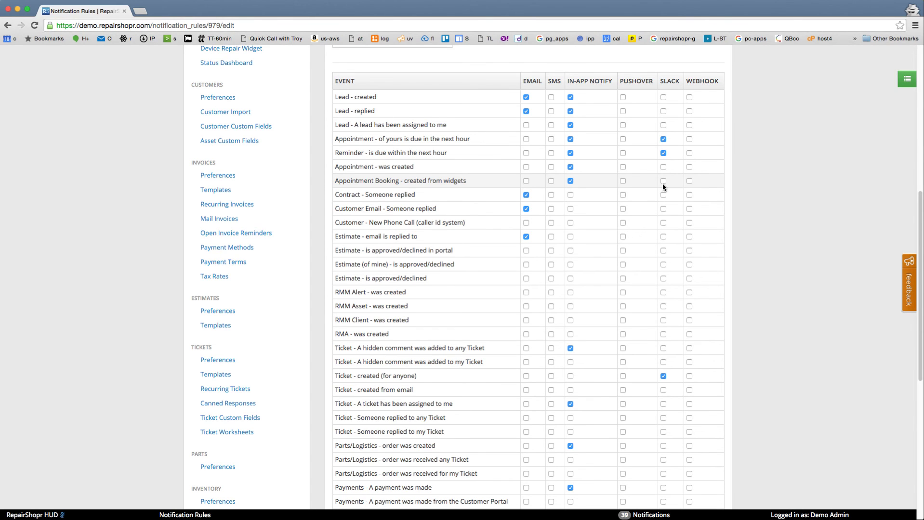
scroll(663, 184, up, 2)
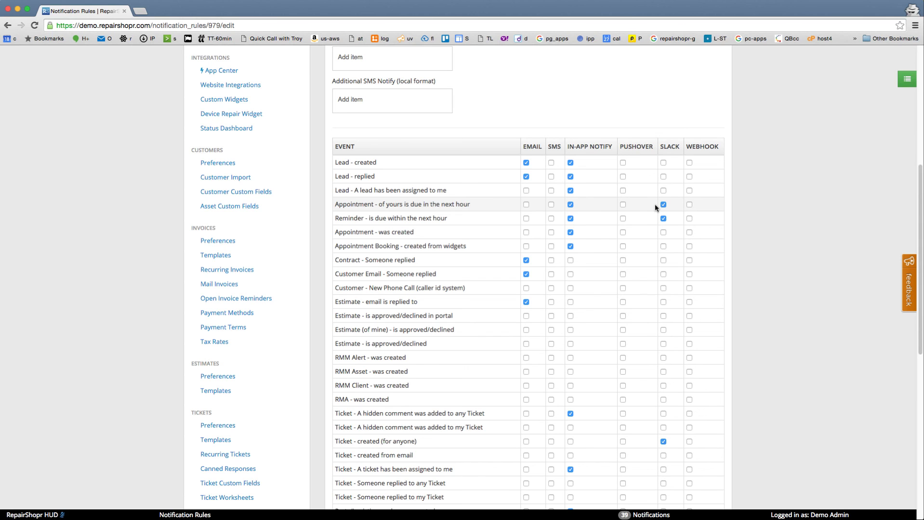
scroll(608, 242, down, 2)
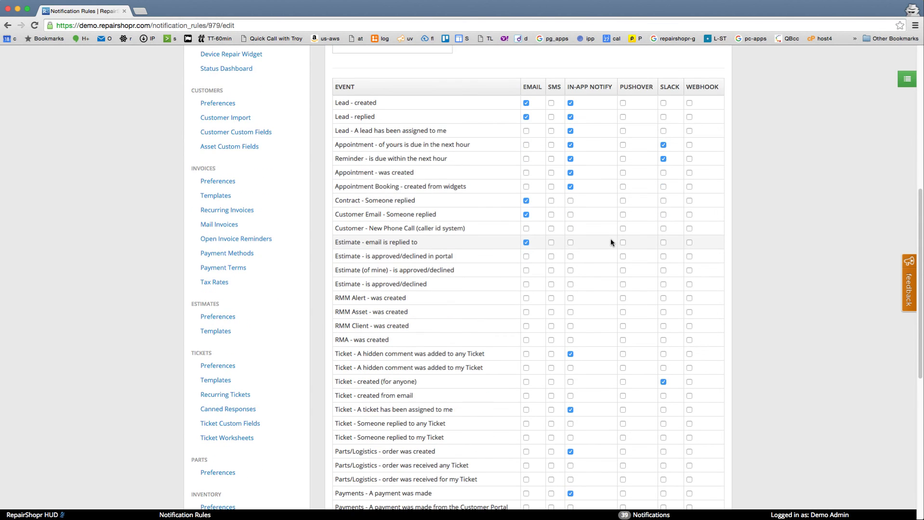
scroll(611, 242, up, 4)
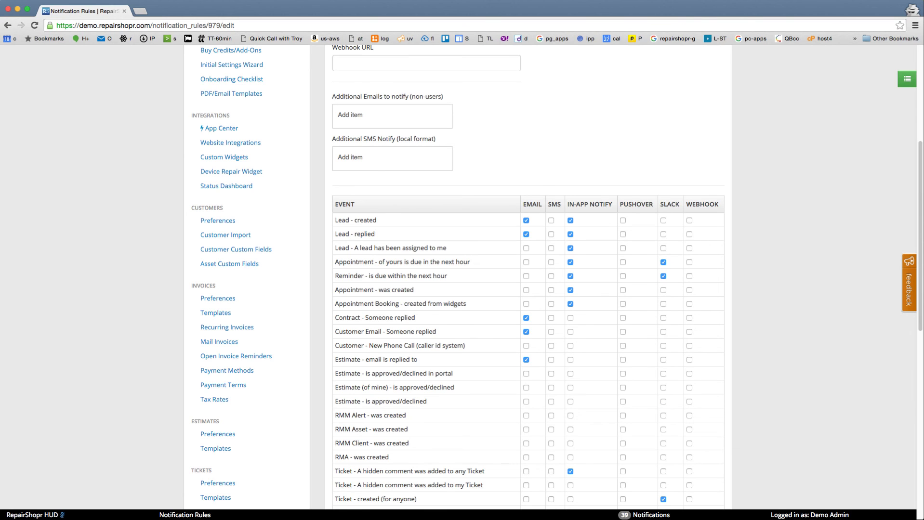
scroll(694, 84, up, 4)
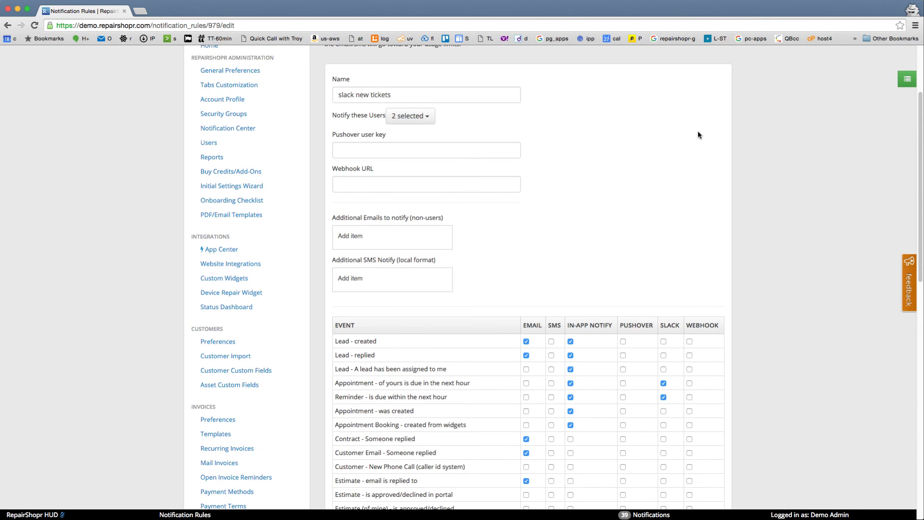
scroll(698, 136, up, 3)
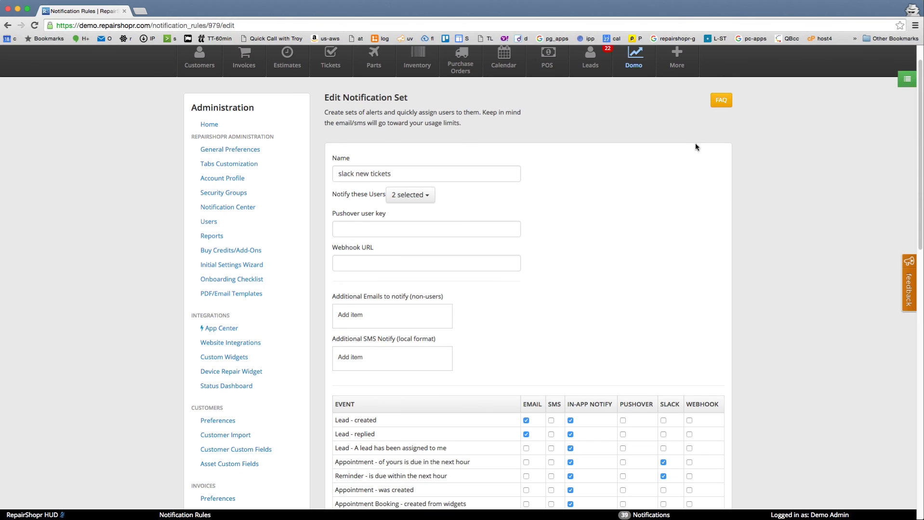